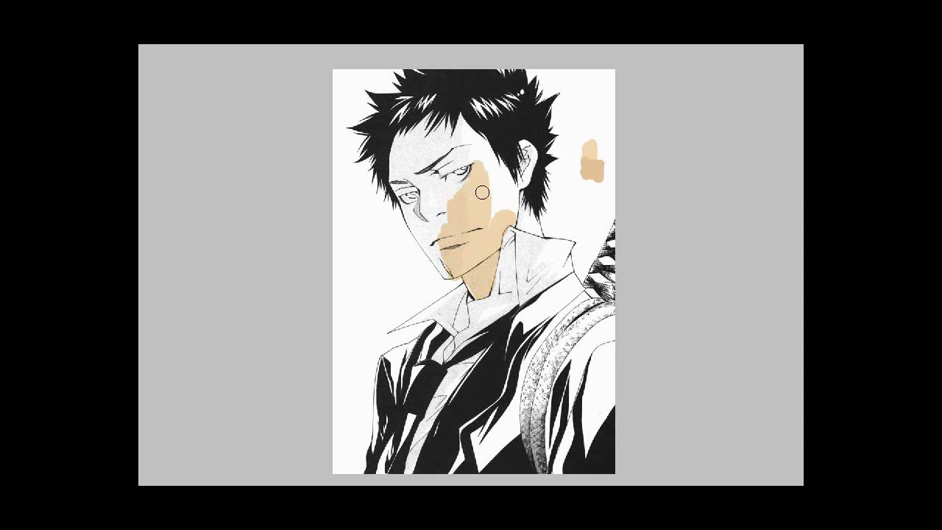
Brush tan skin tone down the left face, across the forehead and around the right eye.
{"action": "mouse_move", "coordinate": [402, 139]}
{"action": "left_mouse_down"}
{"action": "mouse_move", "coordinate": [391, 158]}
{"action": "mouse_move", "coordinate": [430, 212]}
{"action": "mouse_move", "coordinate": [442, 258]}
{"action": "mouse_move", "coordinate": [409, 211]}
{"action": "left_mouse_up"}
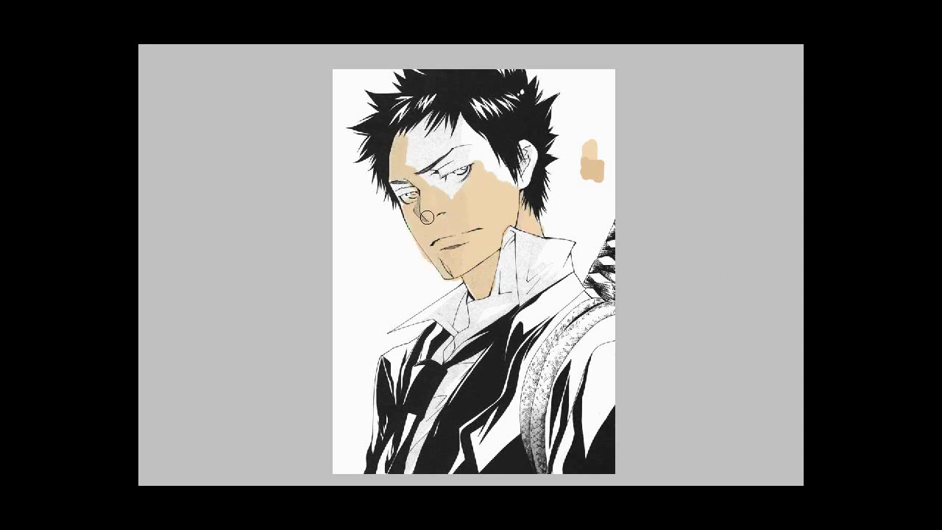
{"action": "mouse_move", "coordinate": [404, 173]}
{"action": "left_mouse_down"}
{"action": "mouse_move", "coordinate": [460, 147]}
{"action": "mouse_move", "coordinate": [475, 153]}
{"action": "left_mouse_up"}
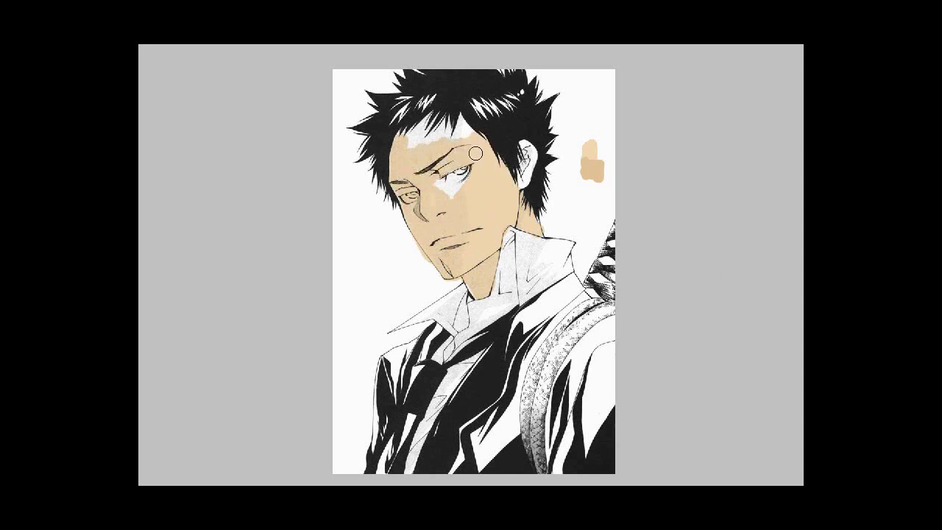
{"action": "left_click_drag", "start_coordinate": [410, 136], "coordinate": [475, 144]}
{"action": "left_click", "coordinate": [421, 132]}
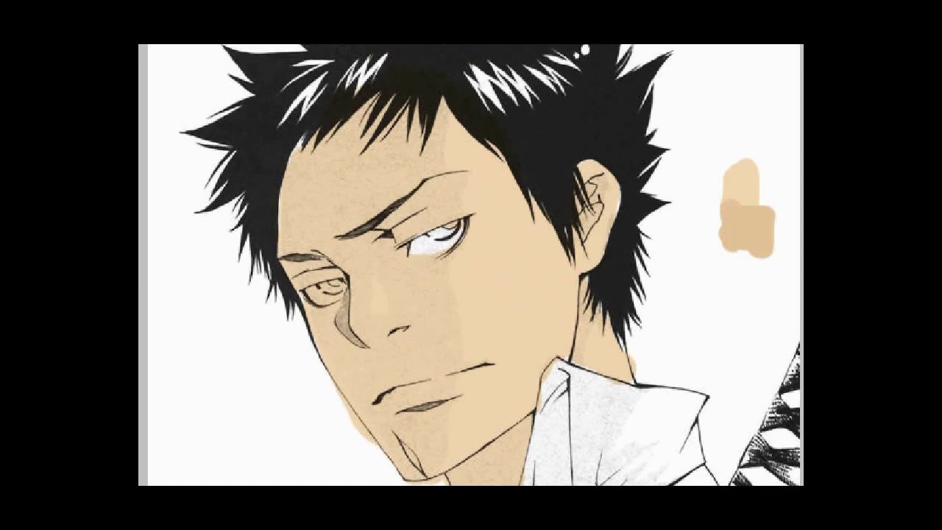
Switch to a 13 px round brush and paint a darker tan shadow on the neck.
{"action": "double_click", "coordinate": [470, 72]}
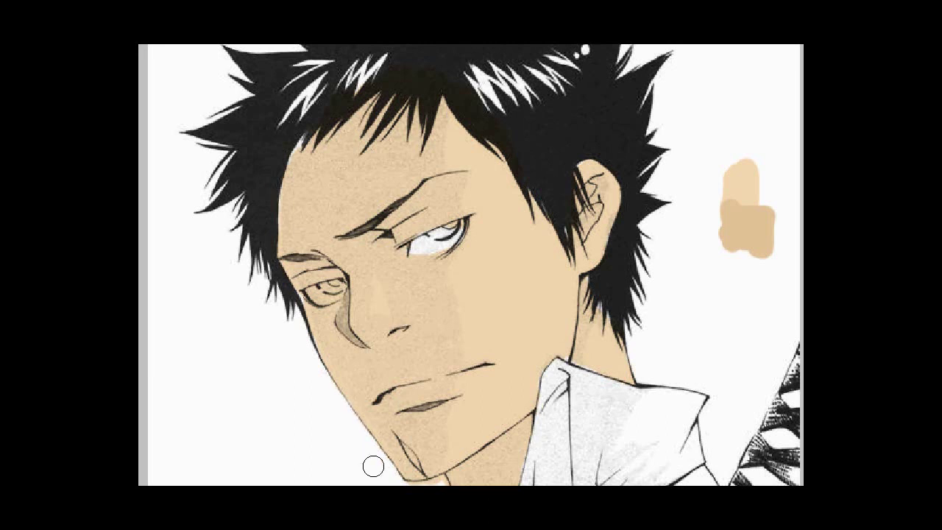
{"action": "scroll", "coordinate": [407, 364], "scroll_direction": "down", "scroll_amount": 3}
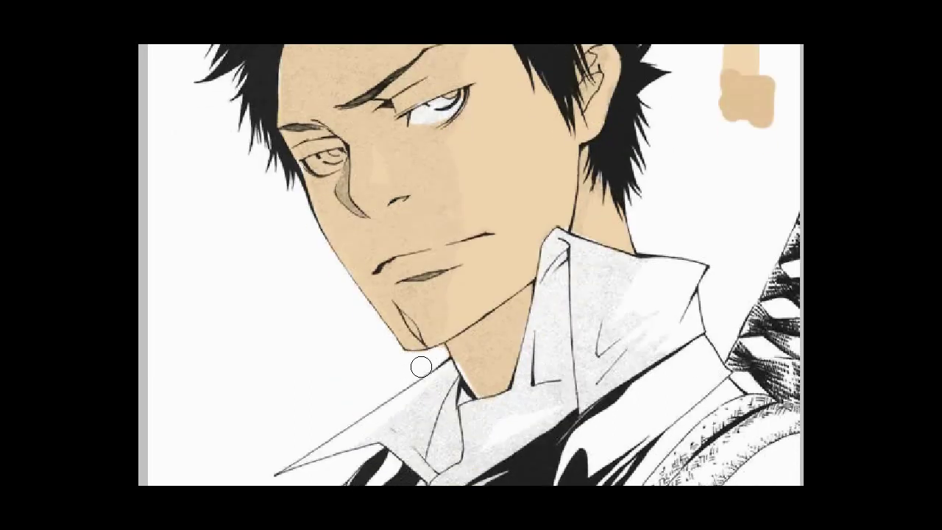
{"action": "right_click", "coordinate": [311, 161]}
{"action": "key", "text": "Return"}
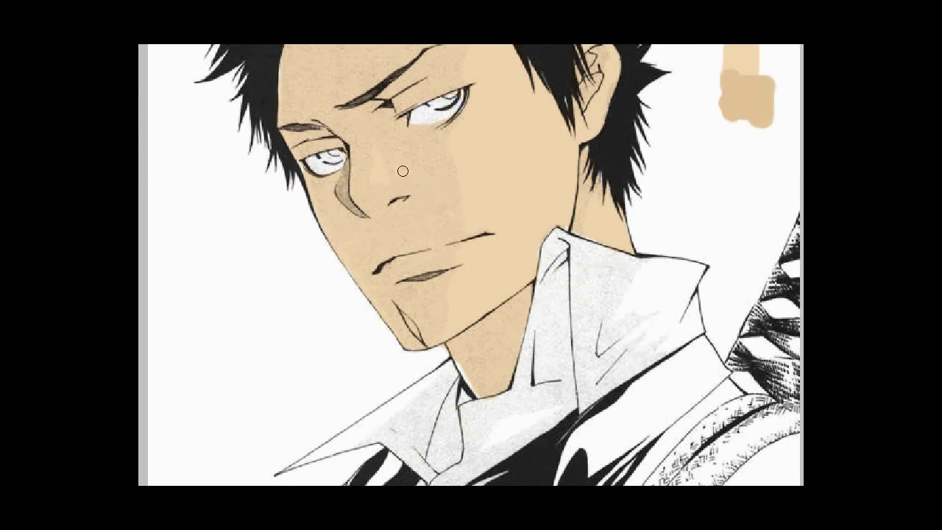
{"action": "mouse_move", "coordinate": [464, 346]}
{"action": "left_mouse_down"}
{"action": "mouse_move", "coordinate": [479, 331]}
{"action": "mouse_move", "coordinate": [467, 347]}
{"action": "mouse_move", "coordinate": [488, 368]}
{"action": "left_mouse_up"}
{"action": "right_click", "coordinate": [488, 368]}
{"action": "double_click", "coordinate": [418, 72]}
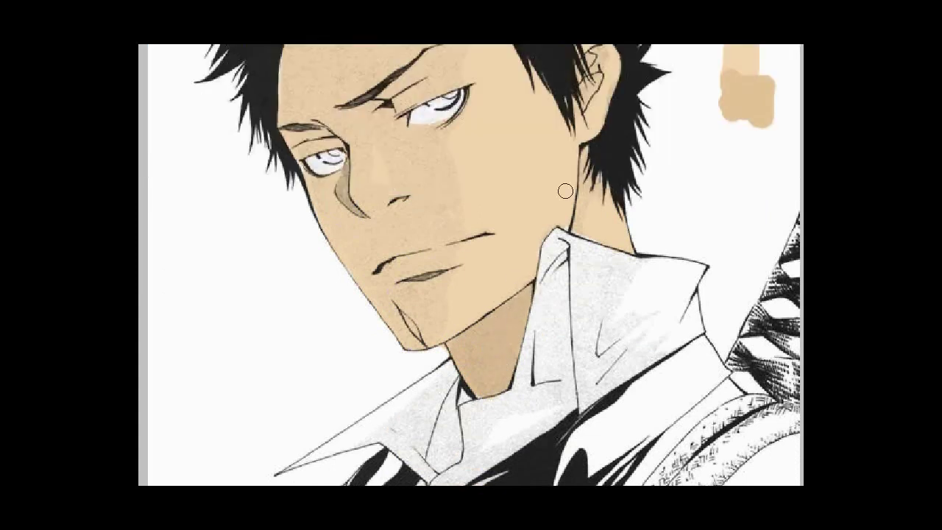
Shade the face, chin, mouth, forehead, nose bridge and left eye socket in darker tan.
{"action": "left_click_drag", "start_coordinate": [565, 191], "coordinate": [601, 158]}
{"action": "left_click_drag", "start_coordinate": [460, 46], "coordinate": [458, 225]}
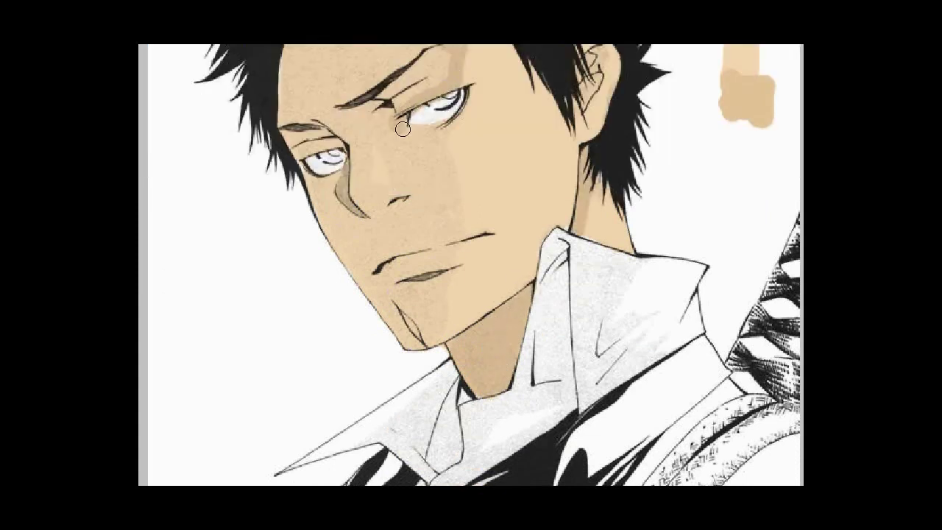
{"action": "left_click_drag", "start_coordinate": [446, 338], "coordinate": [451, 234]}
{"action": "mouse_move", "coordinate": [294, 46]}
{"action": "left_mouse_down"}
{"action": "mouse_move", "coordinate": [301, 93]}
{"action": "mouse_move", "coordinate": [324, 118]}
{"action": "left_mouse_up"}
{"action": "mouse_move", "coordinate": [442, 52]}
{"action": "left_mouse_down"}
{"action": "mouse_move", "coordinate": [346, 133]}
{"action": "mouse_move", "coordinate": [368, 199]}
{"action": "mouse_move", "coordinate": [424, 147]}
{"action": "mouse_move", "coordinate": [412, 346]}
{"action": "mouse_move", "coordinate": [346, 243]}
{"action": "mouse_move", "coordinate": [351, 205]}
{"action": "mouse_move", "coordinate": [328, 226]}
{"action": "left_mouse_up"}
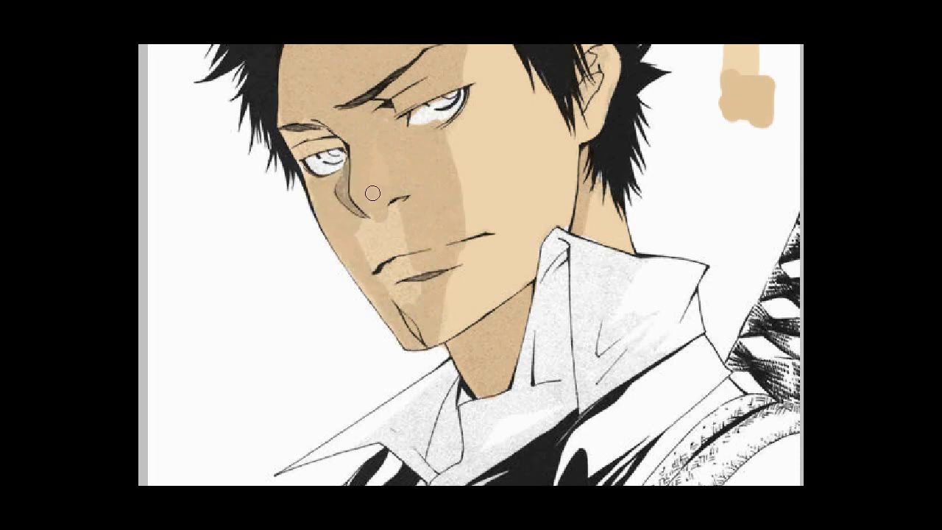
{"action": "left_click_drag", "start_coordinate": [373, 193], "coordinate": [420, 292]}
{"action": "mouse_move", "coordinate": [294, 158]}
{"action": "left_mouse_down"}
{"action": "mouse_move", "coordinate": [339, 133]}
{"action": "mouse_move", "coordinate": [292, 113]}
{"action": "left_mouse_up"}
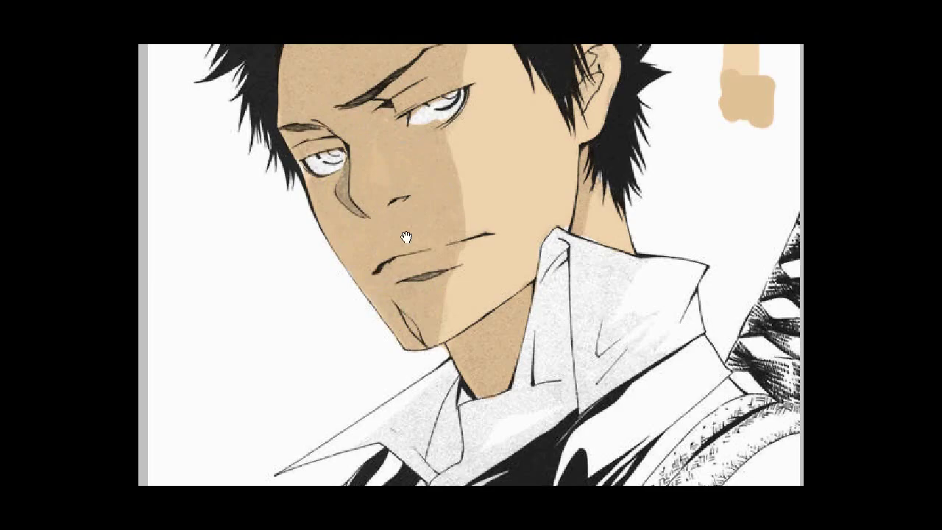
{"action": "scroll", "coordinate": [406, 237], "scroll_direction": "down", "scroll_amount": 2}
{"action": "scroll", "coordinate": [709, 300], "scroll_direction": "up", "scroll_amount": 2}
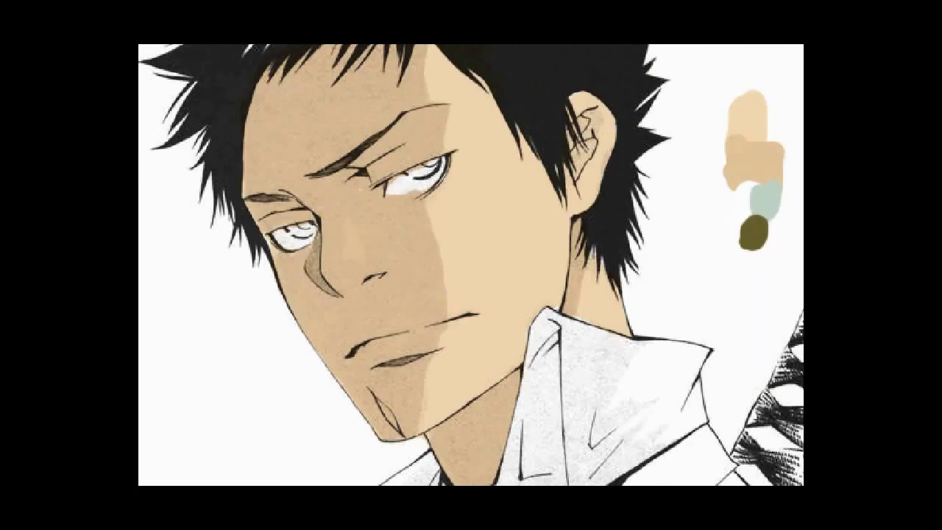
Set an olive green colour for both of the character's irises.
{"action": "right_click", "coordinate": [424, 179]}
{"action": "key", "text": "Escape"}
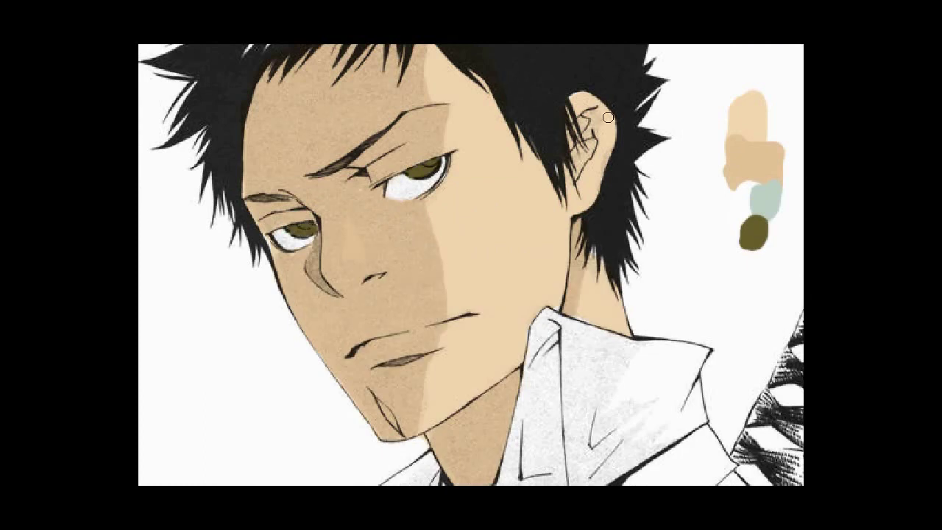
{"action": "left_click", "coordinate": [751, 248]}
{"action": "key", "text": "Return"}
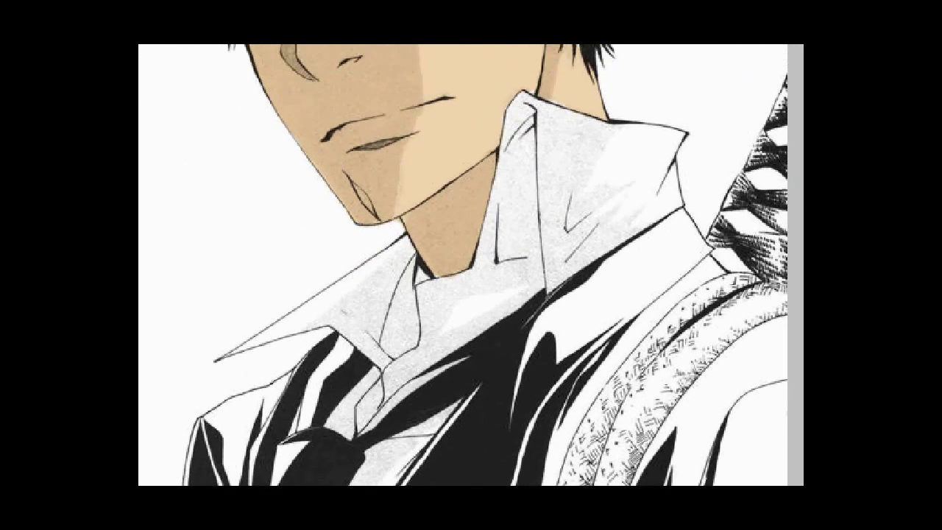
Paint the collar edge, left collar and left collar tip pale green.
{"action": "mouse_move", "coordinate": [519, 108]}
{"action": "left_mouse_down"}
{"action": "mouse_move", "coordinate": [425, 328]}
{"action": "mouse_move", "coordinate": [464, 297]}
{"action": "mouse_move", "coordinate": [522, 294]}
{"action": "mouse_move", "coordinate": [511, 204]}
{"action": "mouse_move", "coordinate": [519, 103]}
{"action": "mouse_move", "coordinate": [653, 131]}
{"action": "mouse_move", "coordinate": [665, 207]}
{"action": "mouse_move", "coordinate": [568, 260]}
{"action": "mouse_move", "coordinate": [637, 131]}
{"action": "mouse_move", "coordinate": [597, 204]}
{"action": "mouse_move", "coordinate": [575, 204]}
{"action": "mouse_move", "coordinate": [523, 158]}
{"action": "mouse_move", "coordinate": [672, 143]}
{"action": "left_mouse_up"}
{"action": "mouse_move", "coordinate": [352, 302]}
{"action": "left_mouse_down"}
{"action": "mouse_move", "coordinate": [398, 250]}
{"action": "mouse_move", "coordinate": [412, 346]}
{"action": "mouse_move", "coordinate": [332, 302]}
{"action": "mouse_move", "coordinate": [391, 332]}
{"action": "mouse_move", "coordinate": [363, 420]}
{"action": "left_mouse_up"}
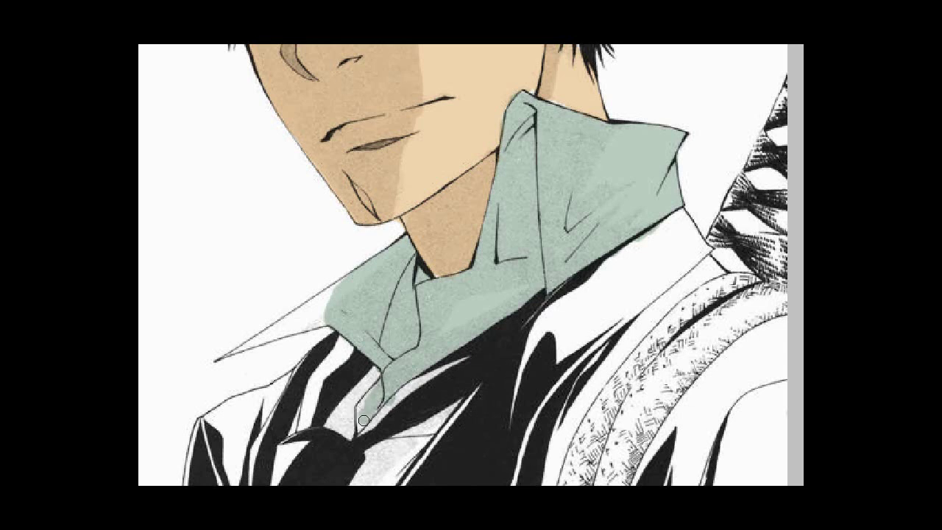
{"action": "left_click_drag", "start_coordinate": [270, 333], "coordinate": [313, 320]}
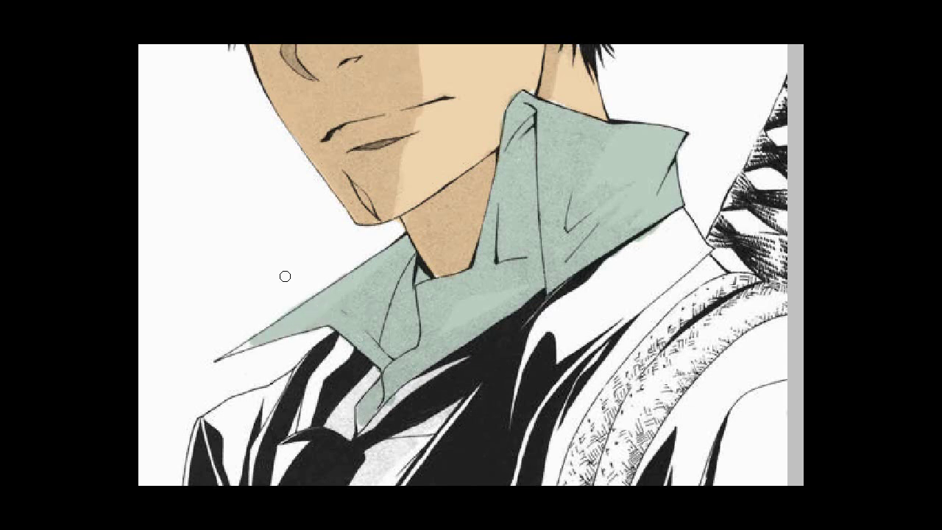
{"action": "right_click", "coordinate": [285, 276]}
{"action": "left_click", "coordinate": [246, 345]}
{"action": "scroll", "coordinate": [392, 452], "scroll_direction": "down", "scroll_amount": 5}
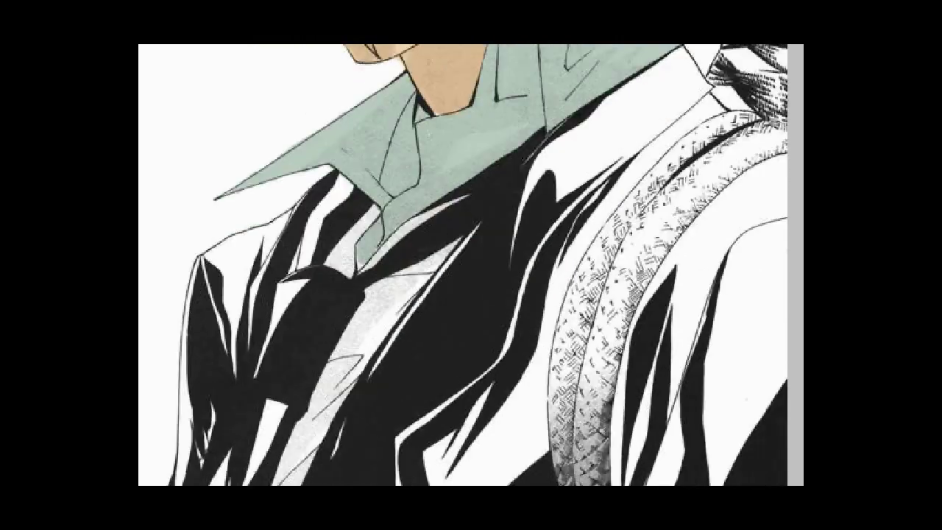
{"action": "key", "text": "Return"}
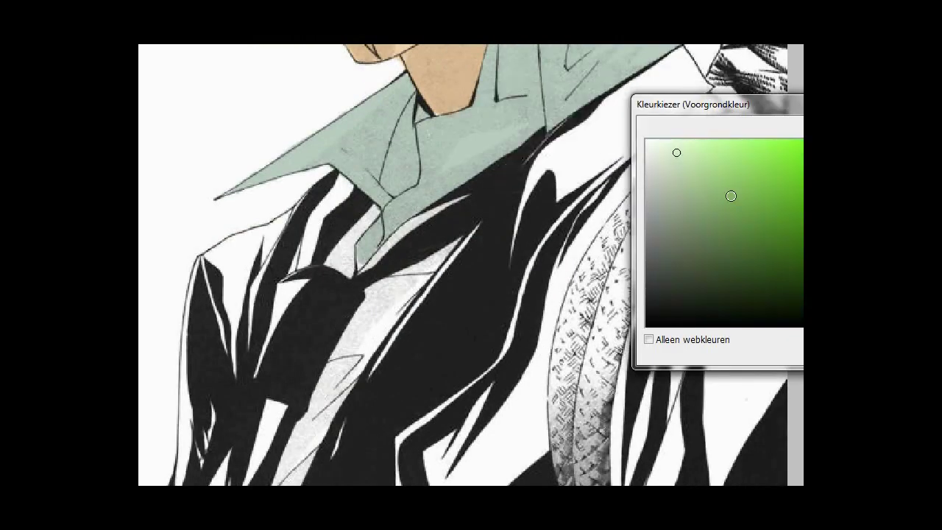
Brush darker beige shading strokes along the rope strand over the shoulder.
{"action": "key", "text": "Return"}
{"action": "mouse_move", "coordinate": [640, 232]}
{"action": "left_mouse_down"}
{"action": "mouse_move", "coordinate": [605, 309]}
{"action": "mouse_move", "coordinate": [583, 479]}
{"action": "left_mouse_up"}
{"action": "scroll", "coordinate": [463, 265], "scroll_direction": "down", "scroll_amount": 5}
{"action": "mouse_move", "coordinate": [600, 398]}
{"action": "left_mouse_down"}
{"action": "mouse_move", "coordinate": [563, 228]}
{"action": "mouse_move", "coordinate": [604, 74]}
{"action": "mouse_move", "coordinate": [587, 268]}
{"action": "left_mouse_up"}
{"action": "scroll", "coordinate": [464, 265], "scroll_direction": "up", "scroll_amount": 5}
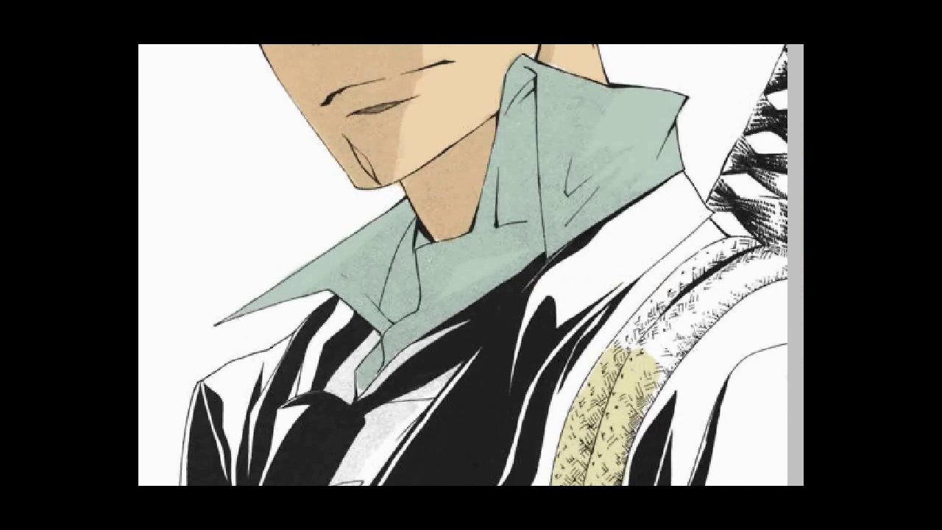
{"action": "scroll", "coordinate": [463, 265], "scroll_direction": "right", "scroll_amount": 3}
{"action": "left_click_drag", "start_coordinate": [640, 247], "coordinate": [545, 383]}
{"action": "left_click_drag", "start_coordinate": [530, 442], "coordinate": [678, 221]}
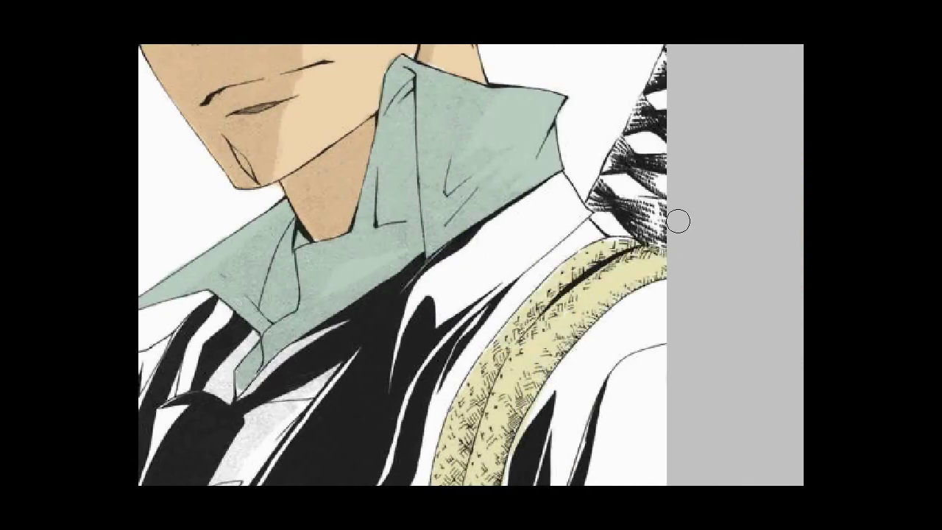
{"action": "scroll", "coordinate": [514, 449], "scroll_direction": "left", "scroll_amount": 3}
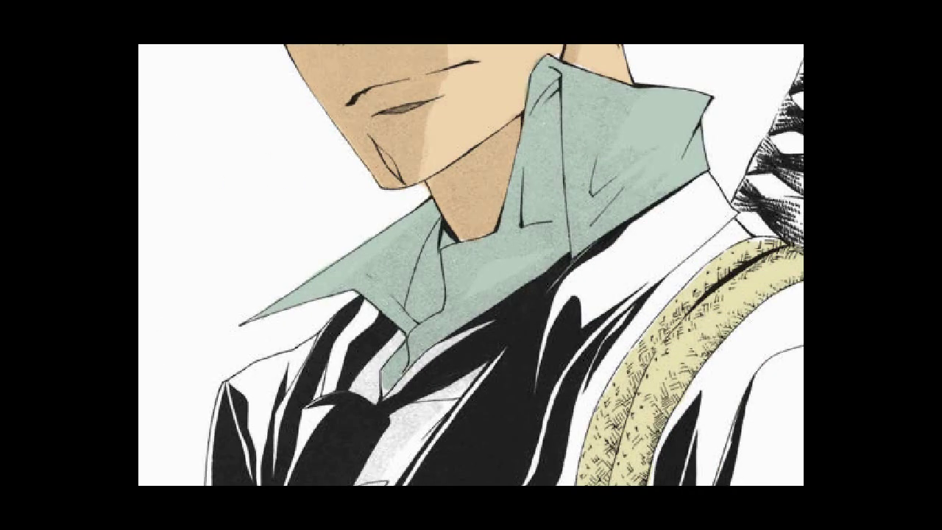
Brush navy over the jacket lapel, from the collar and rope down to the canvas bottom.
{"action": "key", "text": "Return"}
{"action": "left_click_drag", "start_coordinate": [663, 236], "coordinate": [574, 324]}
{"action": "mouse_move", "coordinate": [648, 251]}
{"action": "left_mouse_down"}
{"action": "mouse_move", "coordinate": [544, 383]}
{"action": "mouse_move", "coordinate": [714, 177]}
{"action": "left_mouse_up"}
{"action": "mouse_move", "coordinate": [722, 214]}
{"action": "left_mouse_down"}
{"action": "mouse_move", "coordinate": [610, 306]}
{"action": "mouse_move", "coordinate": [534, 482]}
{"action": "left_mouse_up"}
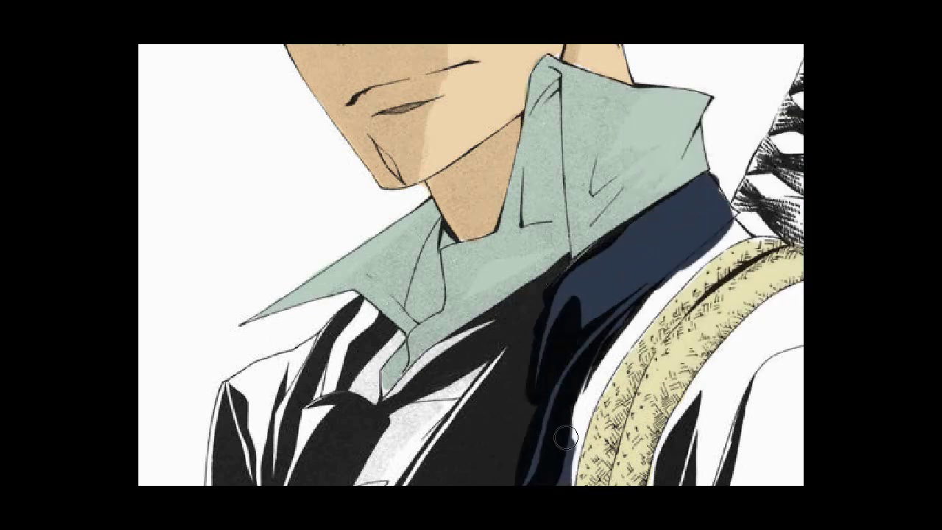
{"action": "left_click_drag", "start_coordinate": [617, 330], "coordinate": [561, 482]}
{"action": "mouse_move", "coordinate": [692, 262]}
{"action": "left_mouse_down"}
{"action": "mouse_move", "coordinate": [608, 343]}
{"action": "mouse_move", "coordinate": [596, 375]}
{"action": "left_mouse_up"}
{"action": "left_click_drag", "start_coordinate": [663, 287], "coordinate": [575, 411]}
Paint the jacket front navy and add a blue-grey edge along the rope's left side.
{"action": "left_click_drag", "start_coordinate": [253, 404], "coordinate": [243, 482]}
{"action": "mouse_move", "coordinate": [250, 375]}
{"action": "left_mouse_down"}
{"action": "mouse_move", "coordinate": [346, 320]}
{"action": "mouse_move", "coordinate": [221, 482]}
{"action": "left_mouse_up"}
{"action": "scroll", "coordinate": [468, 319], "scroll_direction": "down", "scroll_amount": 5}
{"action": "left_click_drag", "start_coordinate": [468, 319], "coordinate": [472, 412]}
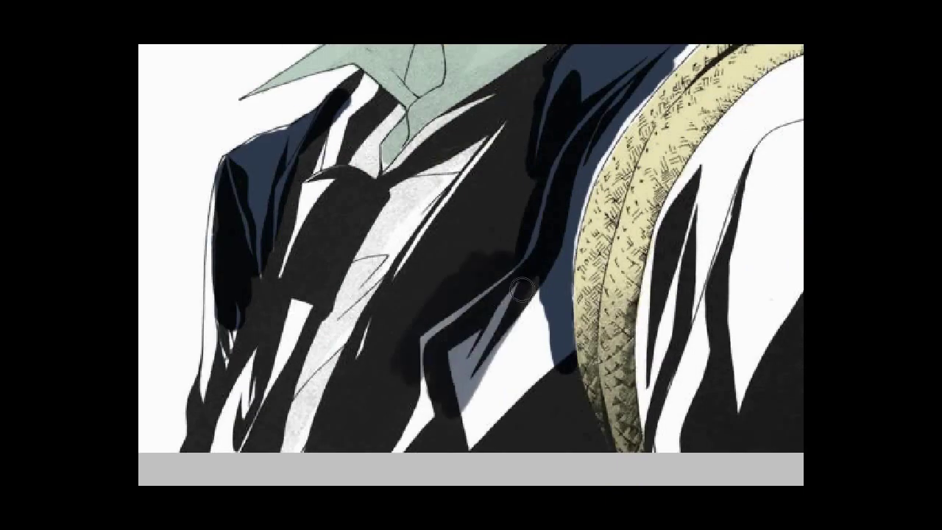
{"action": "left_click_drag", "start_coordinate": [515, 294], "coordinate": [501, 441]}
{"action": "mouse_move", "coordinate": [479, 302]}
{"action": "left_mouse_down"}
{"action": "mouse_move", "coordinate": [526, 273]}
{"action": "mouse_move", "coordinate": [449, 416]}
{"action": "mouse_move", "coordinate": [447, 302]}
{"action": "mouse_move", "coordinate": [375, 349]}
{"action": "mouse_move", "coordinate": [326, 431]}
{"action": "mouse_move", "coordinate": [474, 179]}
{"action": "mouse_move", "coordinate": [521, 248]}
{"action": "mouse_move", "coordinate": [560, 397]}
{"action": "mouse_move", "coordinate": [589, 442]}
{"action": "mouse_move", "coordinate": [415, 382]}
{"action": "mouse_move", "coordinate": [494, 154]}
{"action": "mouse_move", "coordinate": [459, 211]}
{"action": "mouse_move", "coordinate": [495, 270]}
{"action": "mouse_move", "coordinate": [338, 459]}
{"action": "mouse_move", "coordinate": [379, 302]}
{"action": "mouse_move", "coordinate": [449, 170]}
{"action": "left_mouse_up"}
{"action": "scroll", "coordinate": [427, 134], "scroll_direction": "right", "scroll_amount": 5}
{"action": "left_click_drag", "start_coordinate": [428, 134], "coordinate": [394, 324]}
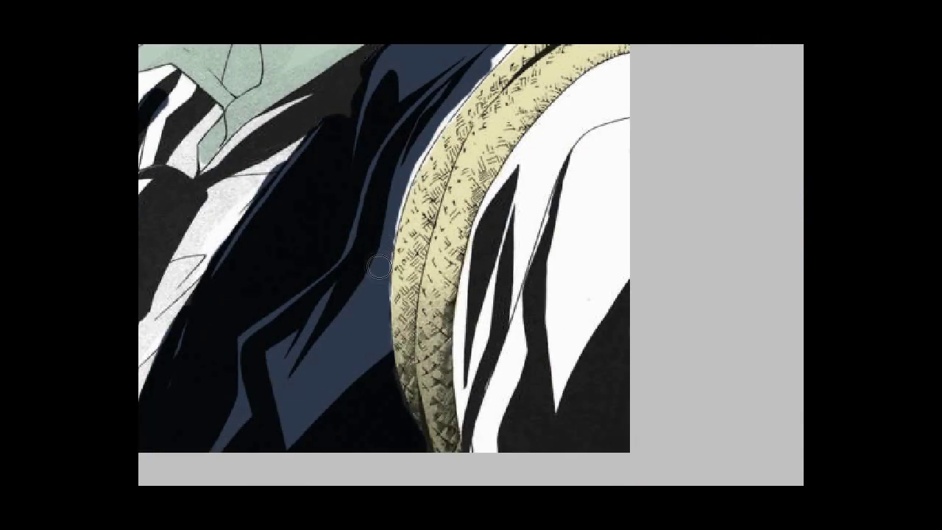
Fill the selected white jacket patches navy, deselect, and darken the rope and jacket edges.
{"action": "right_click", "coordinate": [488, 56]}
{"action": "key", "text": "Return"}
{"action": "mouse_move", "coordinate": [519, 48]}
{"action": "left_mouse_down"}
{"action": "mouse_move", "coordinate": [486, 70]}
{"action": "mouse_move", "coordinate": [390, 229]}
{"action": "mouse_move", "coordinate": [398, 280]}
{"action": "mouse_move", "coordinate": [460, 111]}
{"action": "left_mouse_up"}
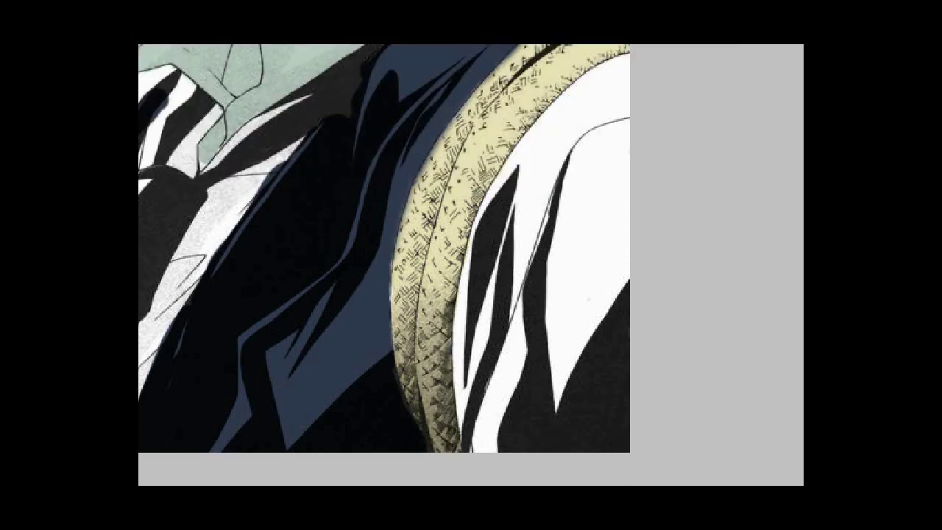
{"action": "left_click", "coordinate": [545, 125]}
{"action": "right_click", "coordinate": [560, 125]}
{"action": "key", "text": "Return"}
{"action": "left_click_drag", "start_coordinate": [570, 123], "coordinate": [610, 154]}
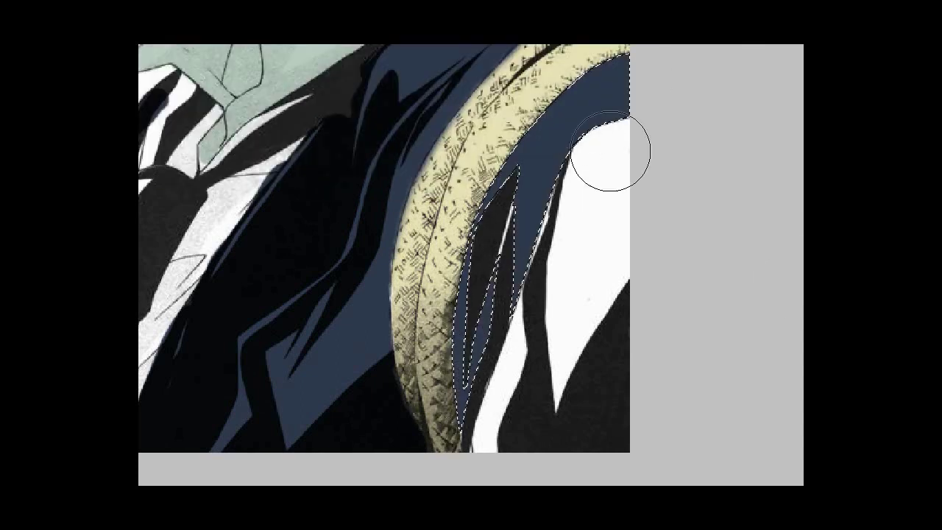
{"action": "key", "text": "ctrl+d"}
{"action": "mouse_move", "coordinate": [595, 212]}
{"action": "left_mouse_down"}
{"action": "mouse_move", "coordinate": [502, 324]}
{"action": "mouse_move", "coordinate": [595, 147]}
{"action": "left_mouse_up"}
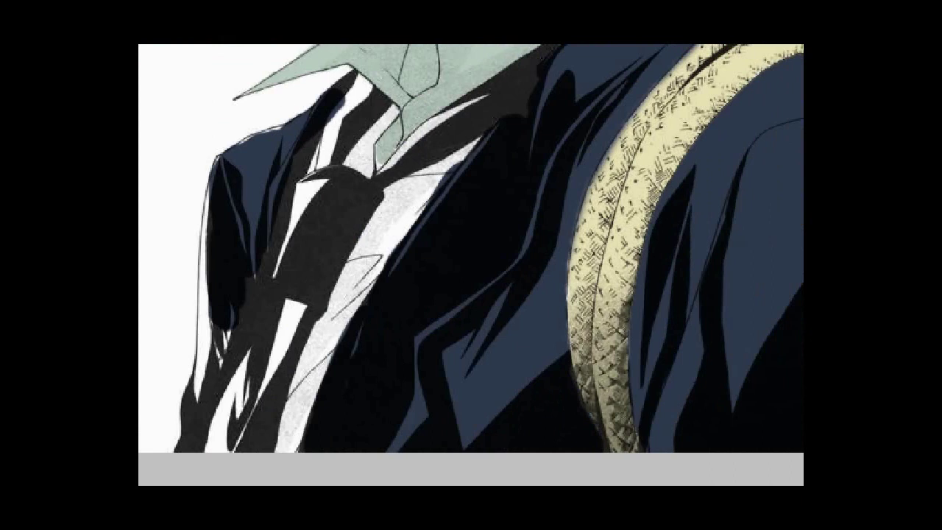
{"action": "right_click", "coordinate": [227, 247]}
{"action": "key", "text": "Return"}
{"action": "mouse_move", "coordinate": [226, 247]}
{"action": "left_mouse_down"}
{"action": "mouse_move", "coordinate": [193, 434]}
{"action": "mouse_move", "coordinate": [216, 211]}
{"action": "left_mouse_up"}
Paint the white shirt front beside the tie pale green.
{"action": "left_click", "coordinate": [168, 130]}
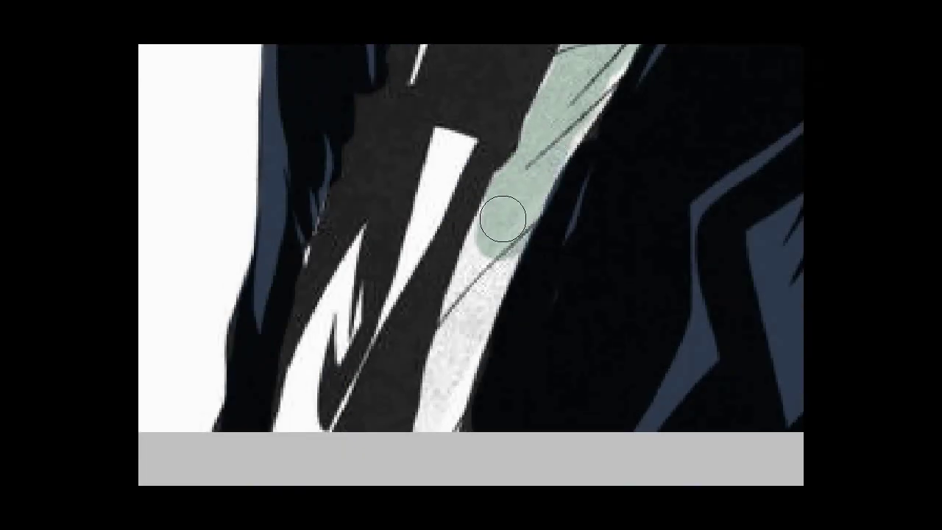
{"action": "left_click_drag", "start_coordinate": [503, 218], "coordinate": [435, 410]}
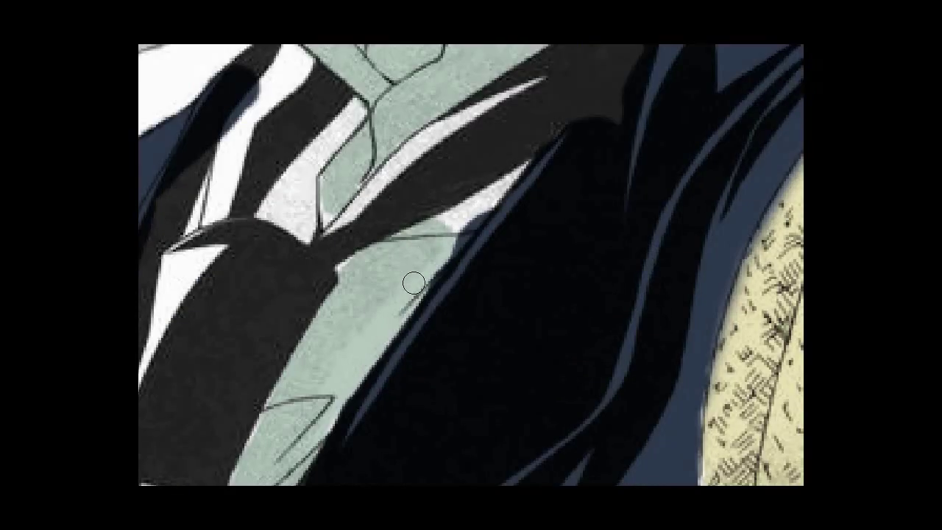
{"action": "mouse_move", "coordinate": [413, 279]}
{"action": "left_mouse_down"}
{"action": "mouse_move", "coordinate": [449, 218]}
{"action": "mouse_move", "coordinate": [388, 209]}
{"action": "left_mouse_up"}
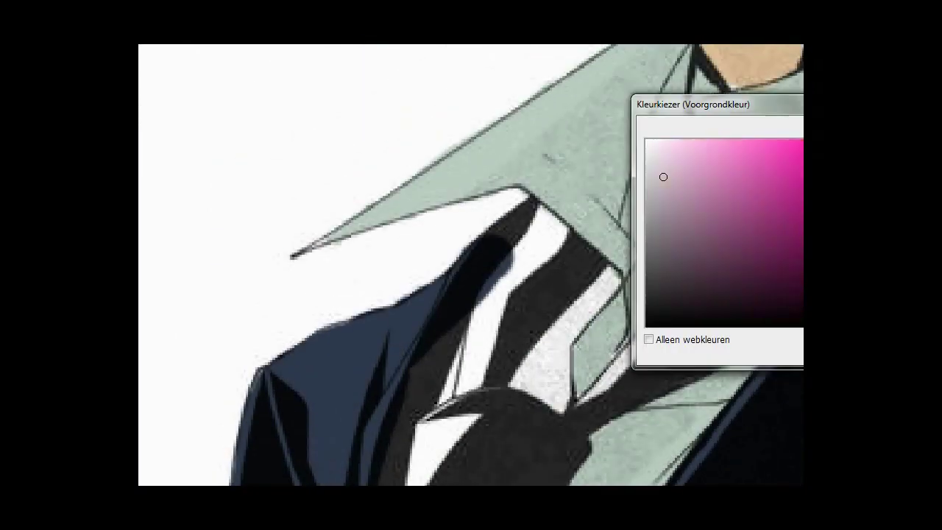
Choose dark maroon red and fill the whole tie with it.
{"action": "left_click", "coordinate": [750, 260]}
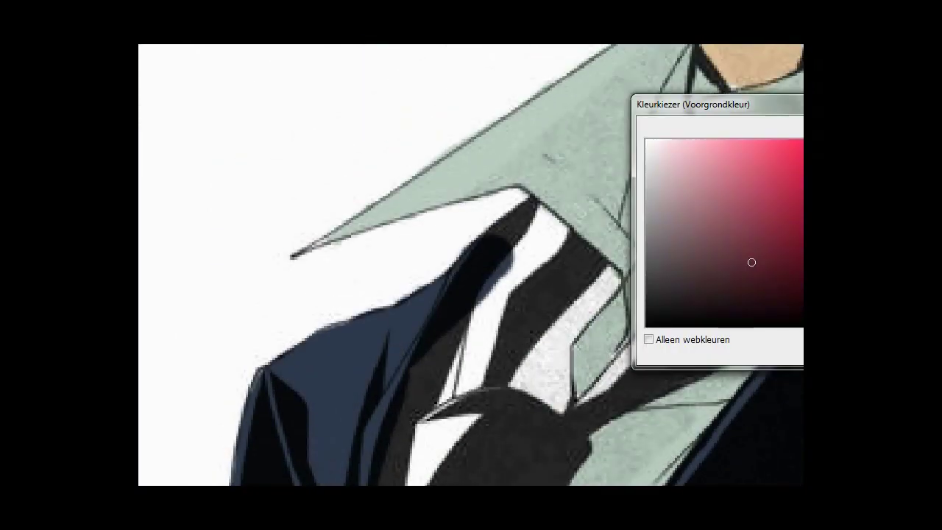
{"action": "key", "text": "Return"}
{"action": "mouse_move", "coordinate": [526, 248]}
{"action": "left_mouse_down"}
{"action": "mouse_move", "coordinate": [540, 217]}
{"action": "mouse_move", "coordinate": [508, 302]}
{"action": "mouse_move", "coordinate": [533, 390]}
{"action": "mouse_move", "coordinate": [571, 317]}
{"action": "left_mouse_up"}
{"action": "mouse_move", "coordinate": [604, 265]}
{"action": "left_mouse_down"}
{"action": "mouse_move", "coordinate": [570, 328]}
{"action": "mouse_move", "coordinate": [582, 247]}
{"action": "left_mouse_up"}
{"action": "mouse_move", "coordinate": [486, 301]}
{"action": "left_mouse_down"}
{"action": "mouse_move", "coordinate": [420, 370]}
{"action": "mouse_move", "coordinate": [607, 420]}
{"action": "mouse_move", "coordinate": [721, 294]}
{"action": "mouse_move", "coordinate": [801, 246]}
{"action": "left_mouse_up"}
Add near-black shading along the tie's band and folds, leaving red highlight stripes.
{"action": "mouse_move", "coordinate": [589, 184]}
{"action": "left_mouse_down"}
{"action": "mouse_move", "coordinate": [480, 257]}
{"action": "mouse_move", "coordinate": [394, 368]}
{"action": "mouse_move", "coordinate": [489, 280]}
{"action": "mouse_move", "coordinate": [552, 269]}
{"action": "mouse_move", "coordinate": [631, 147]}
{"action": "mouse_move", "coordinate": [561, 222]}
{"action": "mouse_move", "coordinate": [409, 298]}
{"action": "left_mouse_up"}
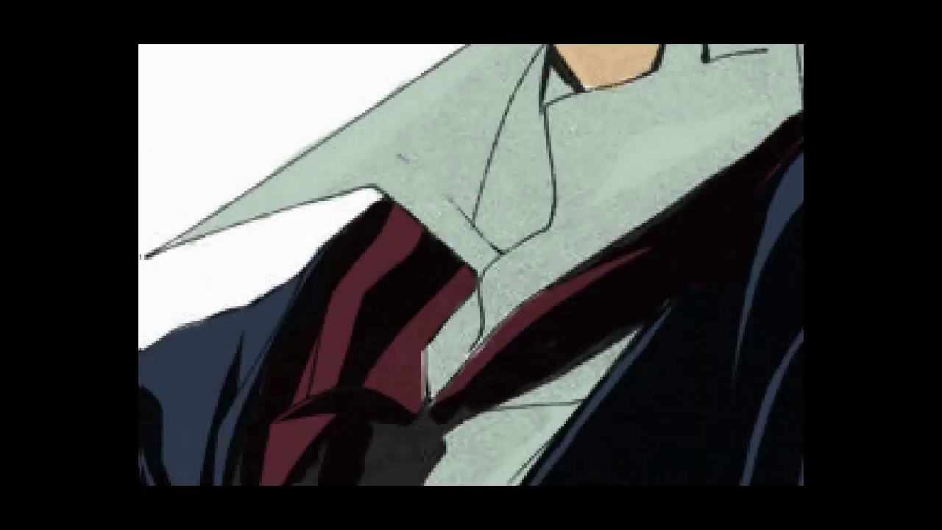
{"action": "mouse_move", "coordinate": [397, 199]}
{"action": "left_mouse_down"}
{"action": "mouse_move", "coordinate": [342, 91]}
{"action": "mouse_move", "coordinate": [309, 208]}
{"action": "mouse_move", "coordinate": [362, 143]}
{"action": "mouse_move", "coordinate": [336, 361]}
{"action": "mouse_move", "coordinate": [328, 387]}
{"action": "mouse_move", "coordinate": [242, 337]}
{"action": "mouse_move", "coordinate": [269, 373]}
{"action": "mouse_move", "coordinate": [243, 479]}
{"action": "left_mouse_up"}
{"action": "scroll", "coordinate": [242, 478], "scroll_direction": "down", "scroll_amount": 5}
{"action": "mouse_move", "coordinate": [241, 199]}
{"action": "left_mouse_down"}
{"action": "mouse_move", "coordinate": [185, 308]}
{"action": "mouse_move", "coordinate": [311, 273]}
{"action": "mouse_move", "coordinate": [347, 133]}
{"action": "mouse_move", "coordinate": [218, 126]}
{"action": "mouse_move", "coordinate": [186, 291]}
{"action": "left_mouse_up"}
{"action": "scroll", "coordinate": [253, 69], "scroll_direction": "up", "scroll_amount": 5}
{"action": "mouse_move", "coordinate": [479, 177]}
{"action": "left_mouse_down"}
{"action": "mouse_move", "coordinate": [537, 183]}
{"action": "mouse_move", "coordinate": [444, 307]}
{"action": "mouse_move", "coordinate": [471, 236]}
{"action": "left_mouse_up"}
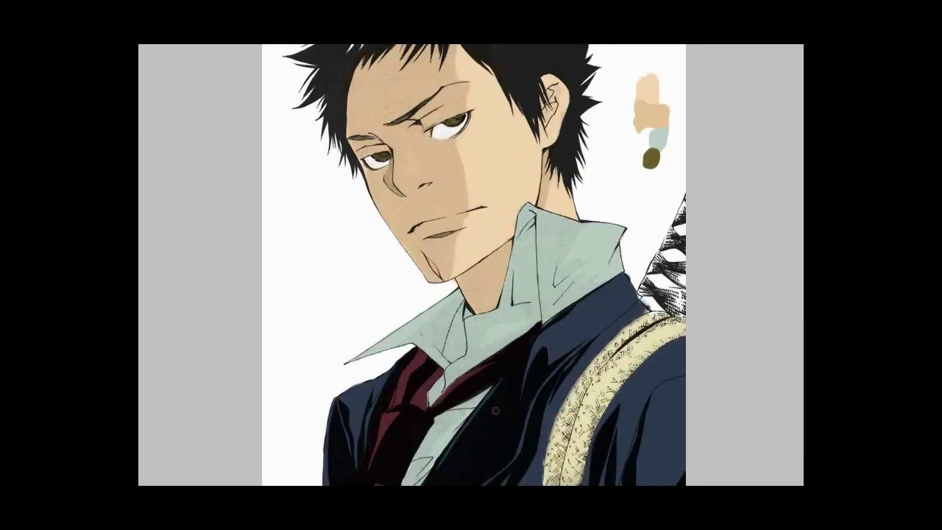
Paint deep purple over the sword hilt behind the character's shoulder.
{"action": "key", "text": "ctrl+plus"}
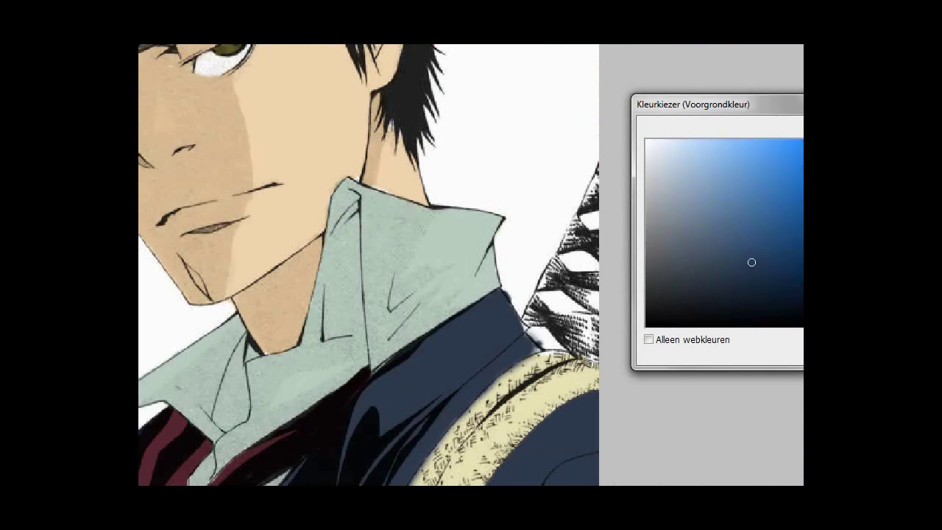
{"action": "mouse_move", "coordinate": [595, 171]}
{"action": "left_mouse_down"}
{"action": "mouse_move", "coordinate": [579, 273]}
{"action": "mouse_move", "coordinate": [587, 359]}
{"action": "mouse_move", "coordinate": [545, 345]}
{"action": "mouse_move", "coordinate": [545, 254]}
{"action": "mouse_move", "coordinate": [568, 294]}
{"action": "mouse_move", "coordinate": [527, 321]}
{"action": "left_mouse_up"}
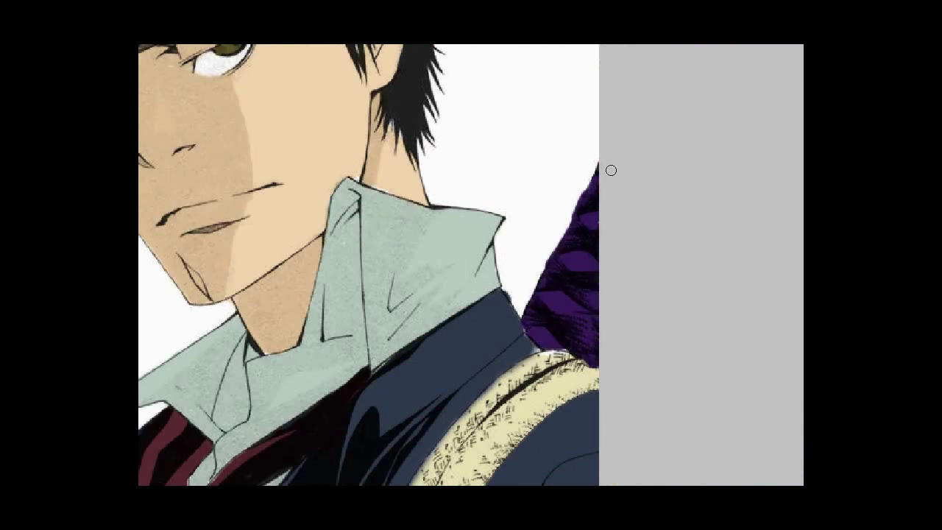